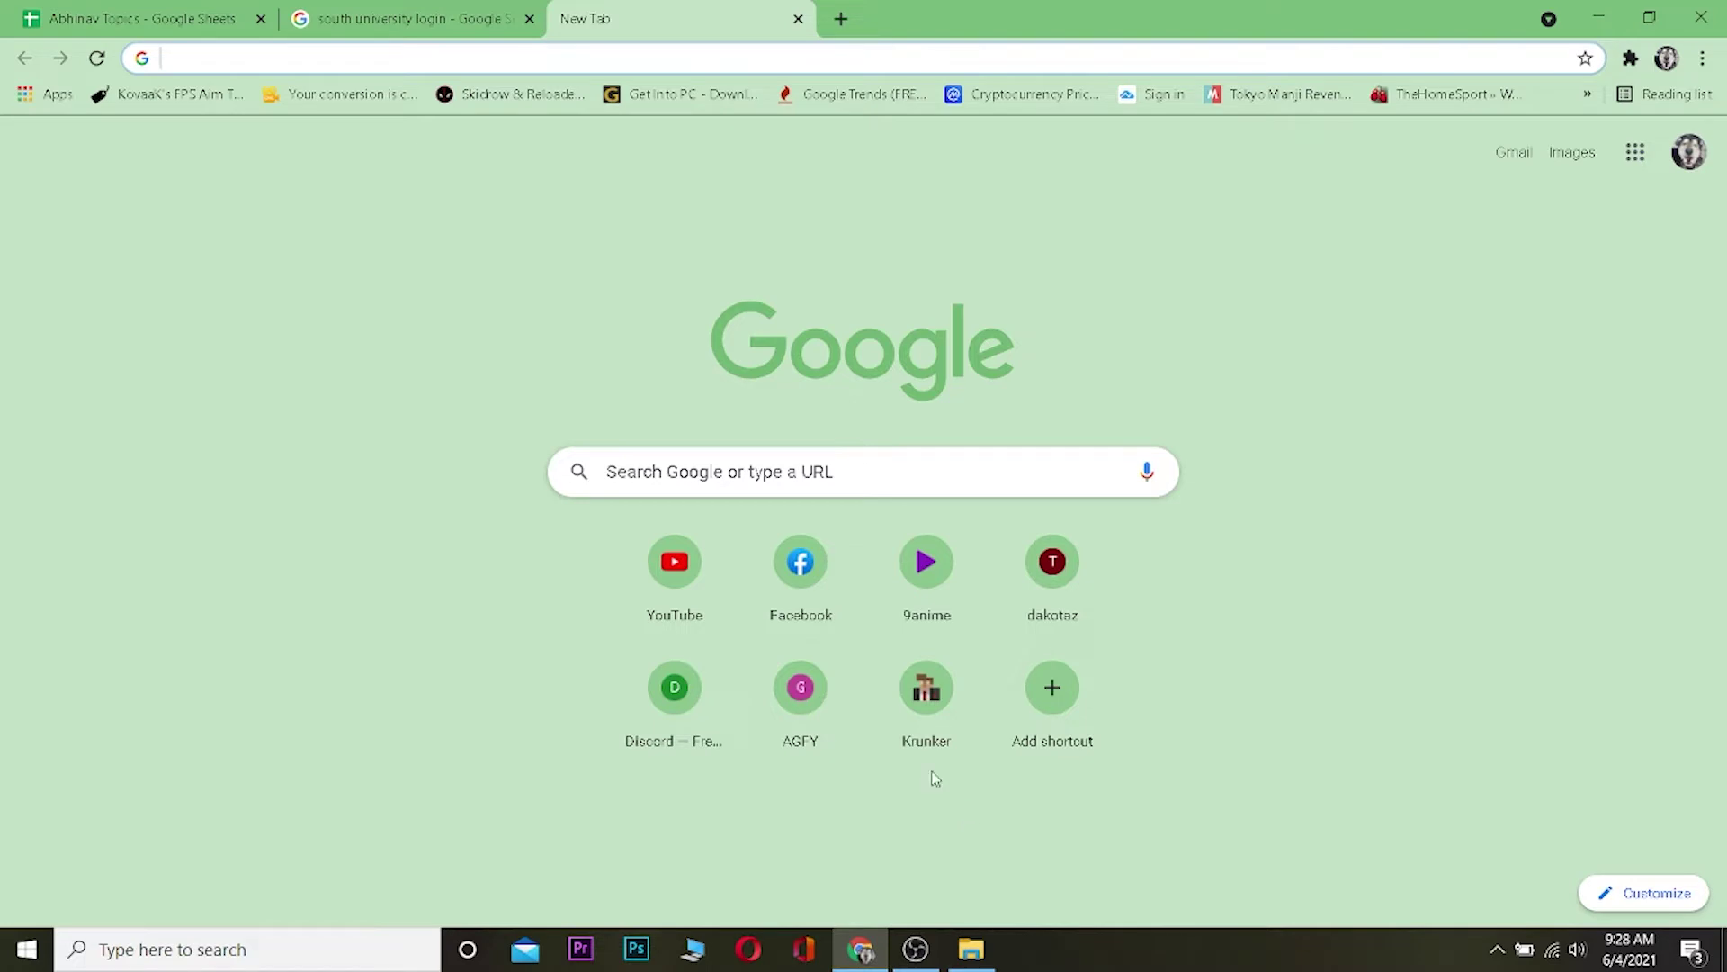
type("south university login")
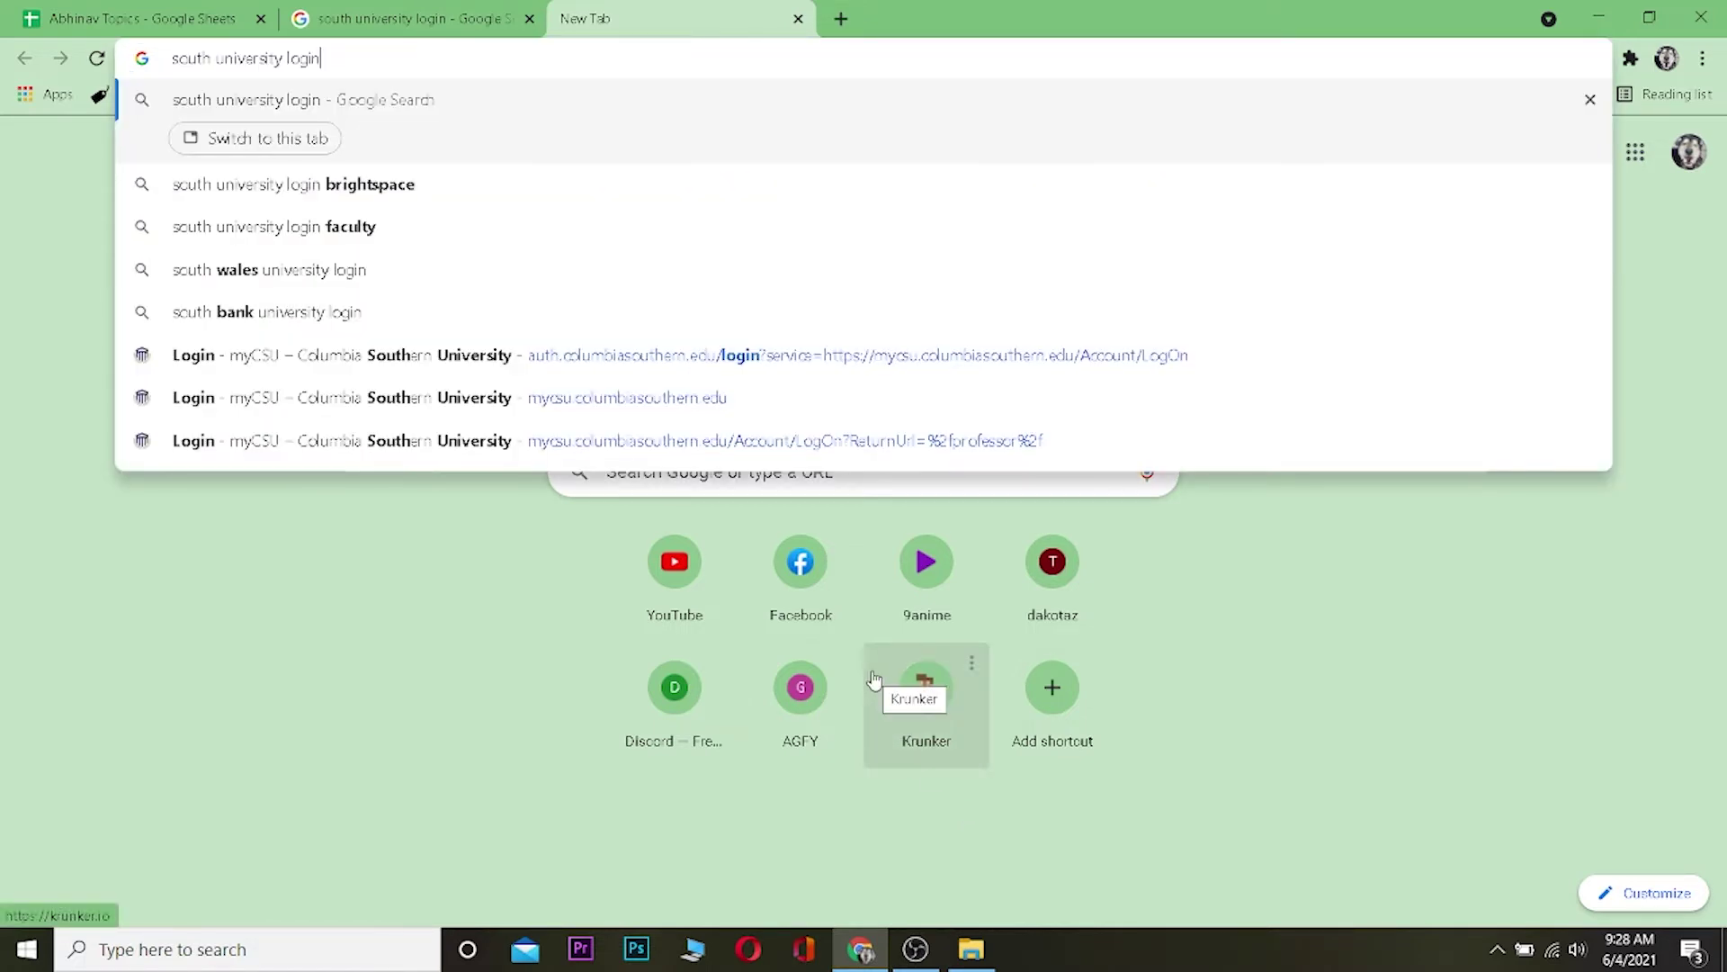
- Run the Google search for 'south university login'
key("Return")
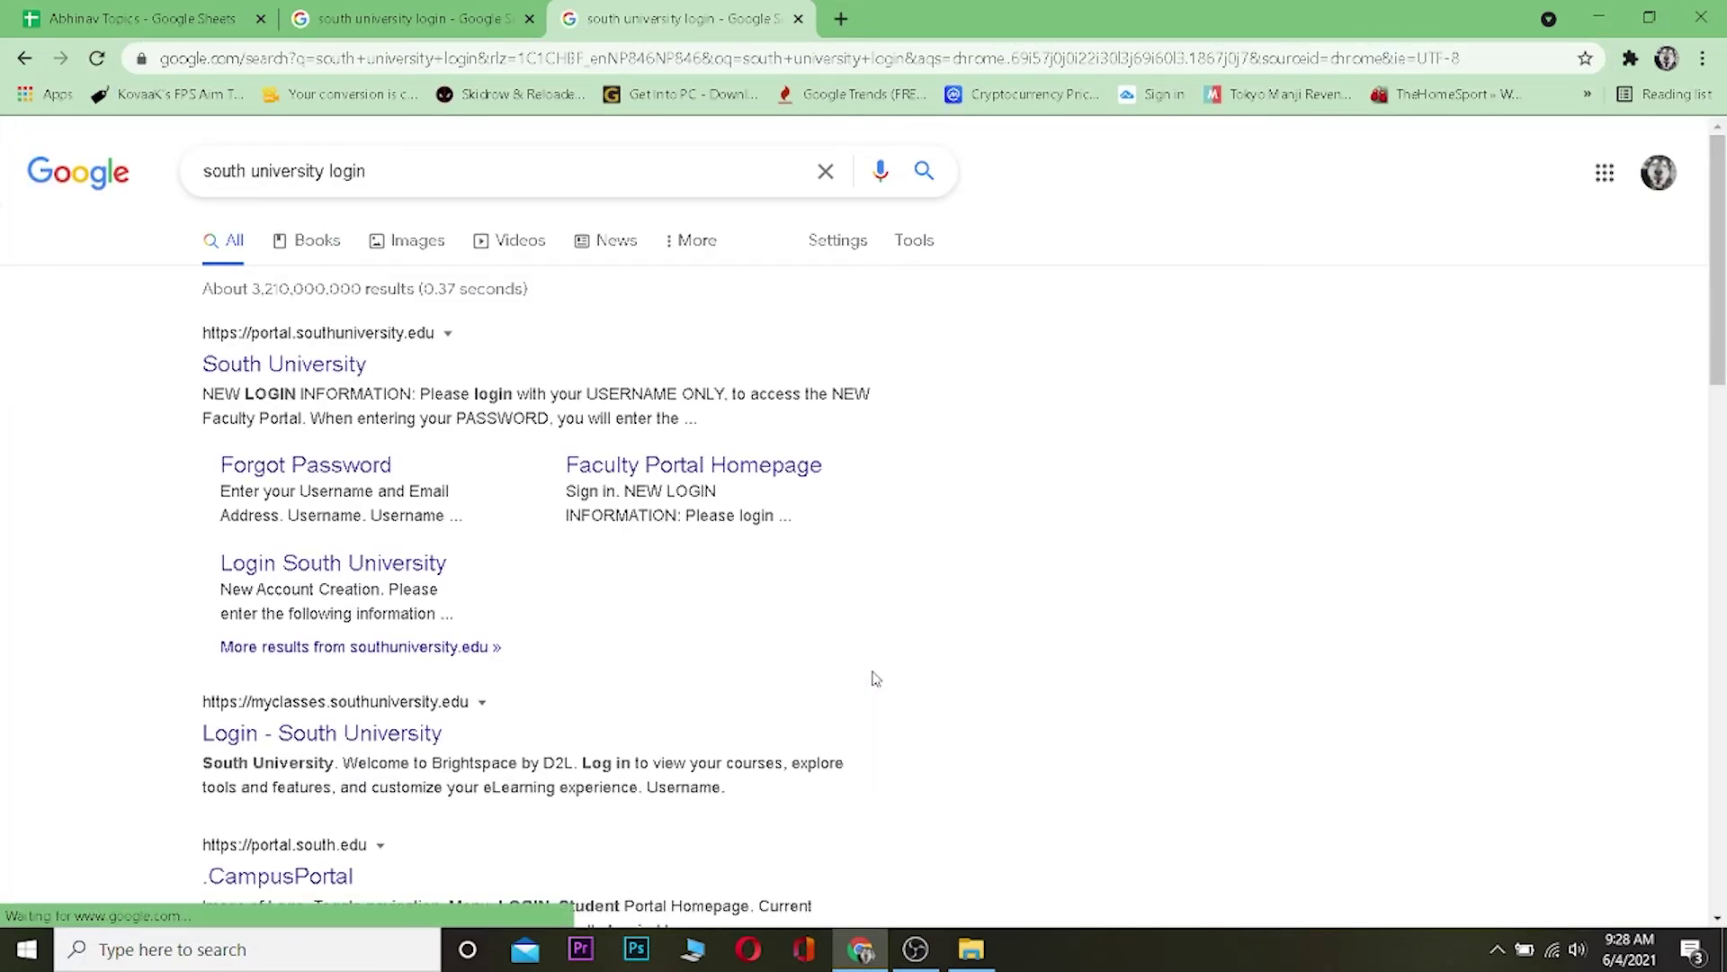
- Open the portal.southuniversity.edu result and expand its LOGIN menu
left_click(220, 367)
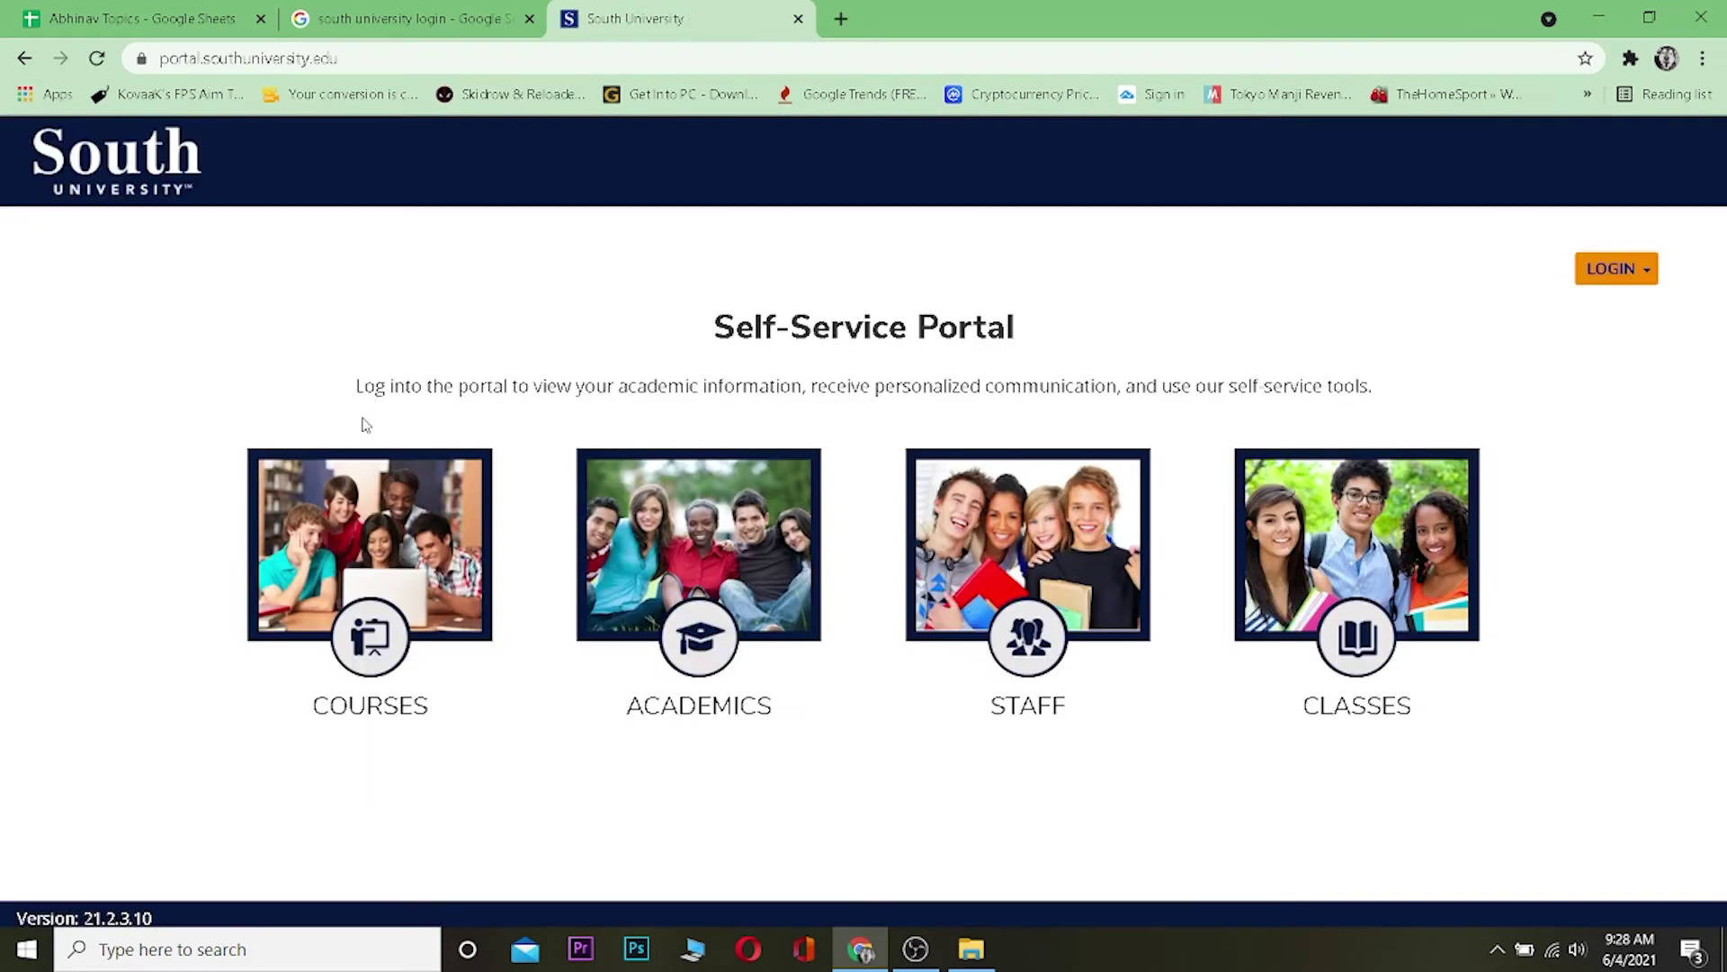
left_click(1613, 268)
scroll(1346, 574, "down", 1)
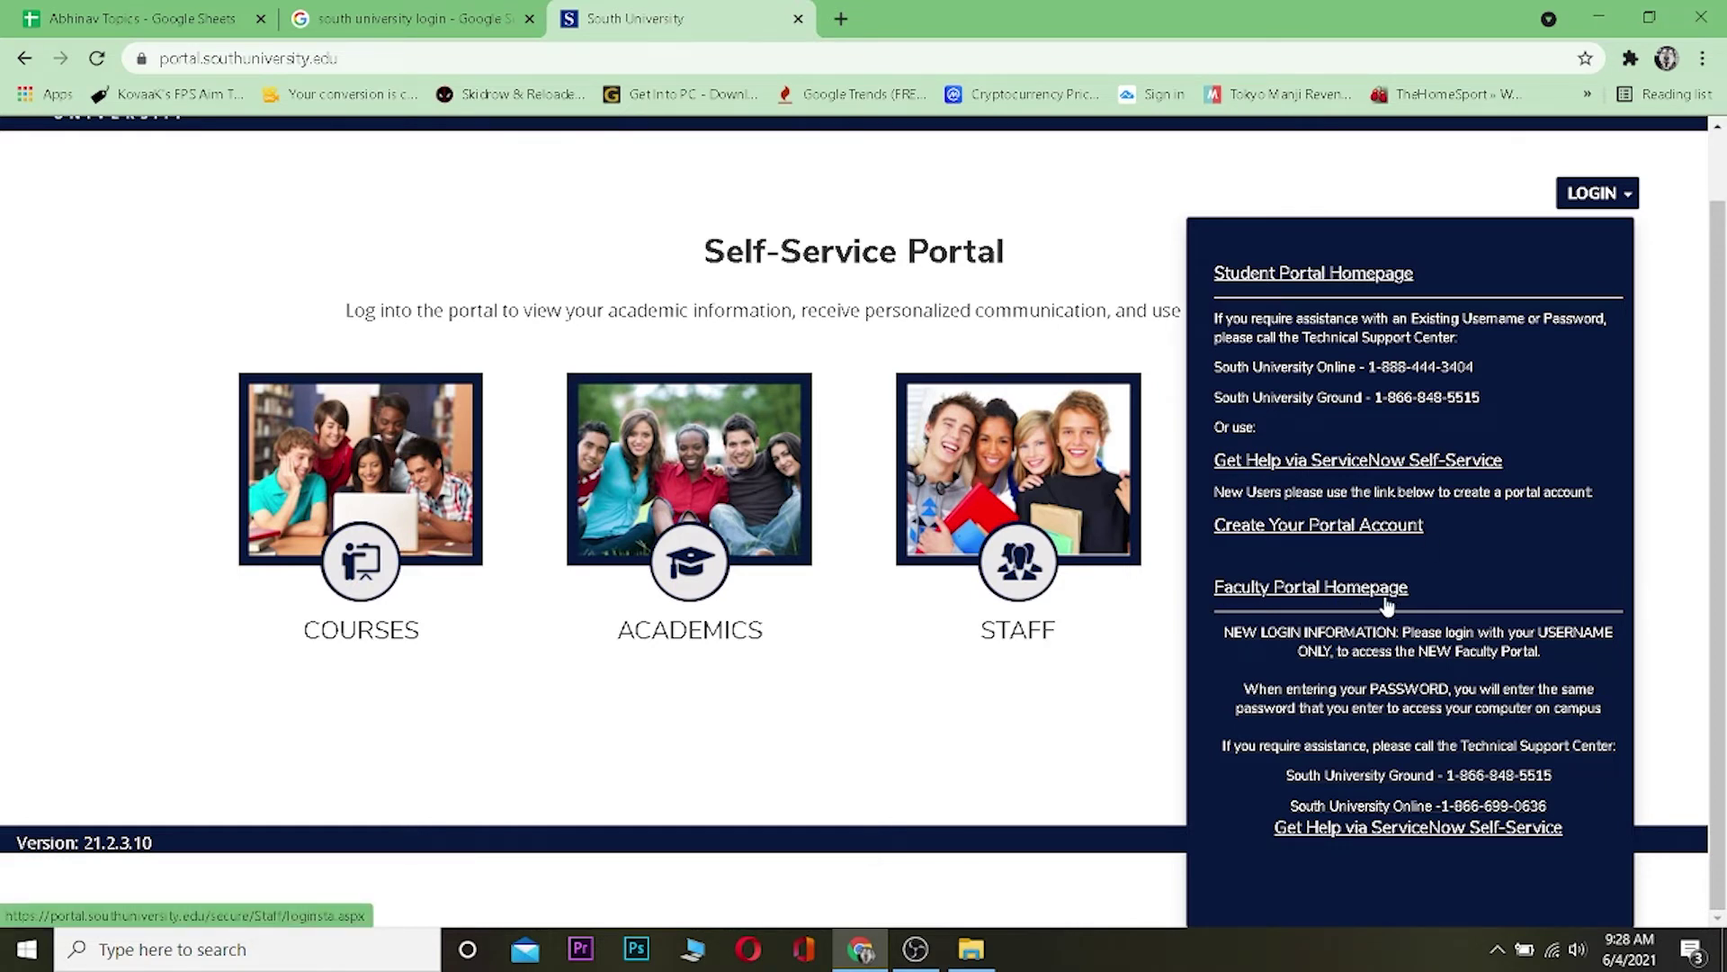
- Go to the Student Portal Homepage login, leaving Username and Password blank
left_click(1302, 278)
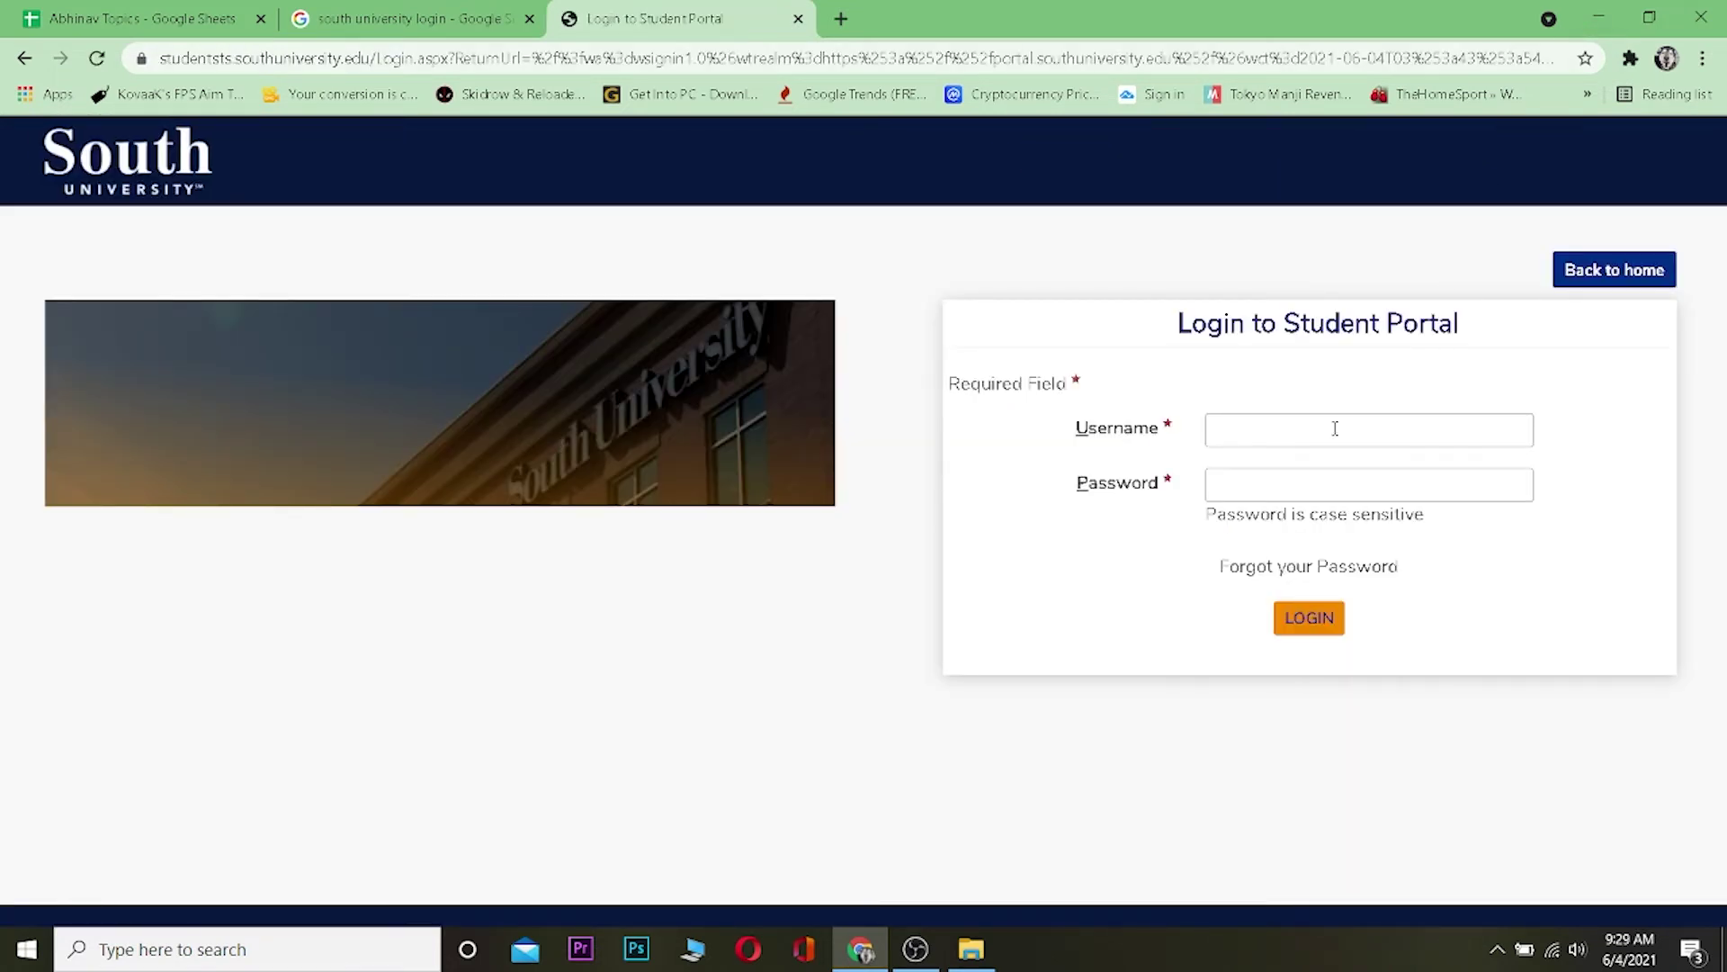
left_click(1334, 427)
left_click(1323, 476)
left_click(1352, 356)
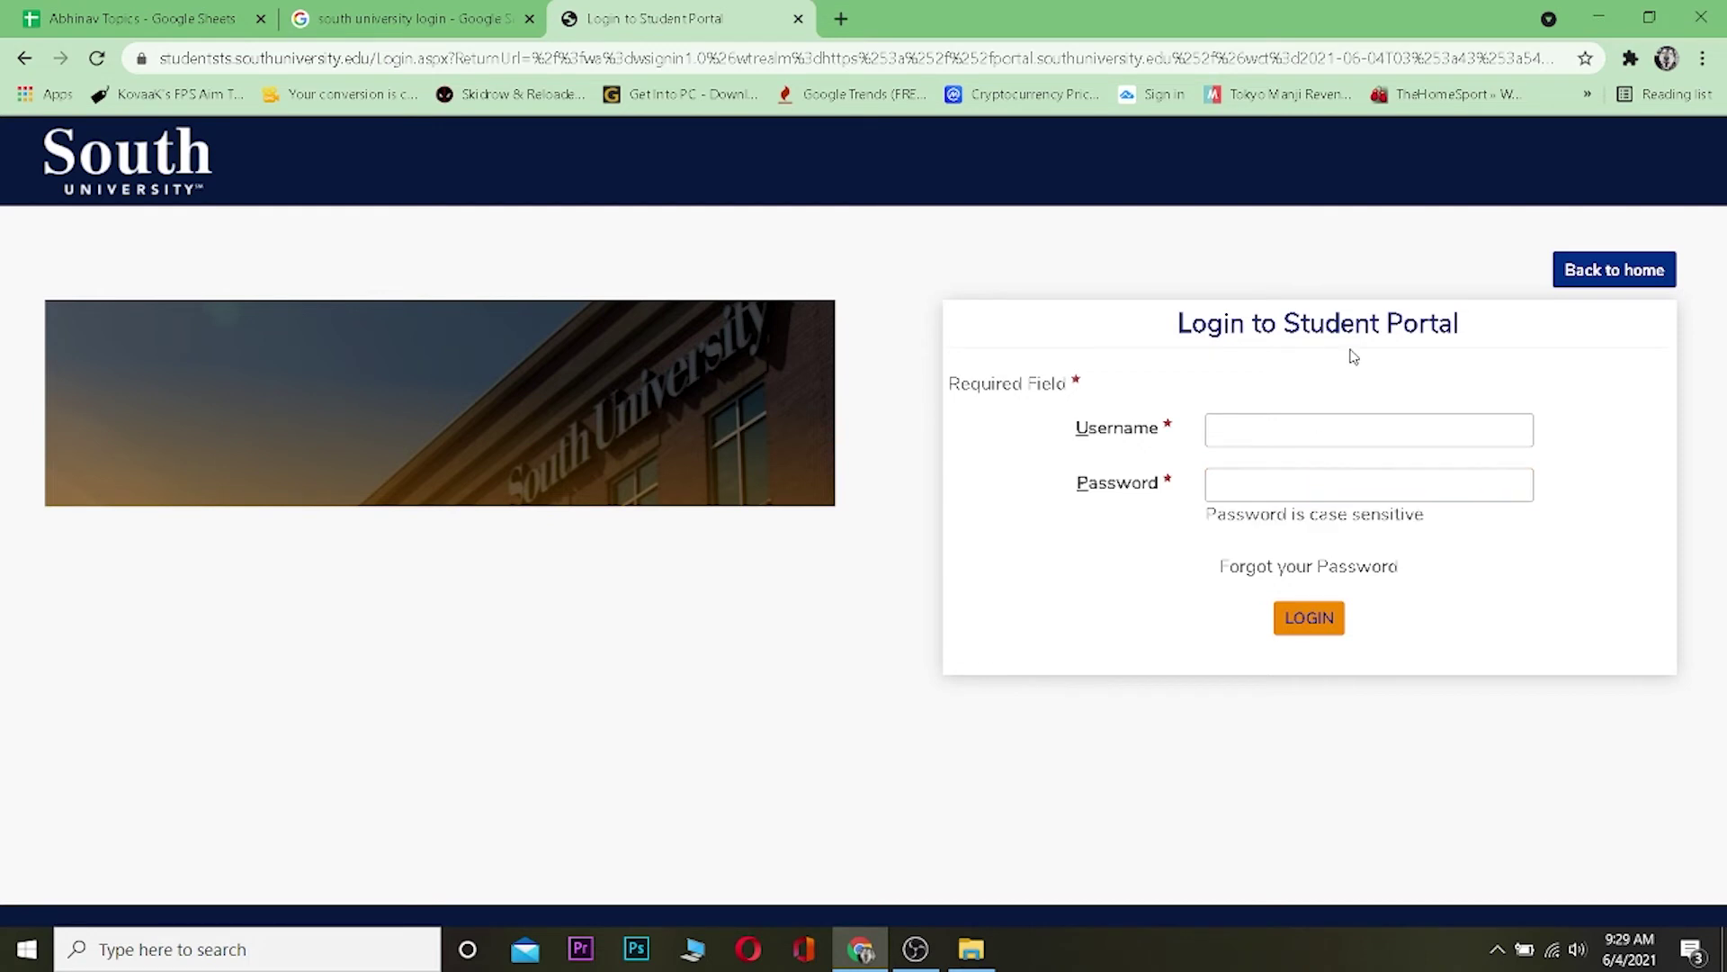